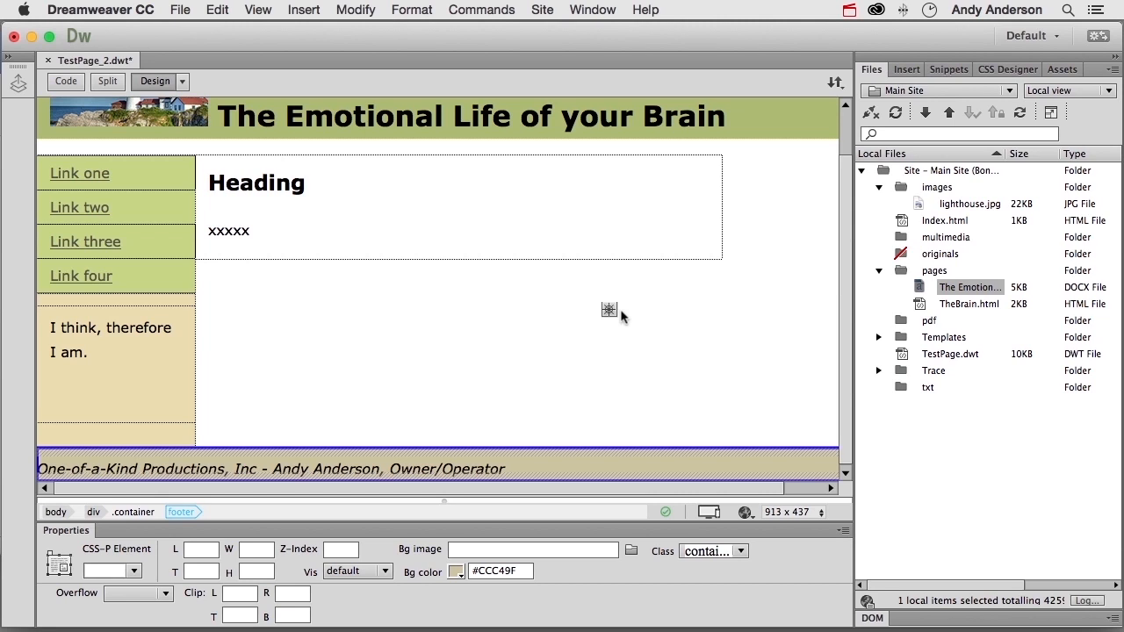
Try replacing the xxxxx placeholder under the heading with "dddd", and undo the replacement
double_click(227, 232)
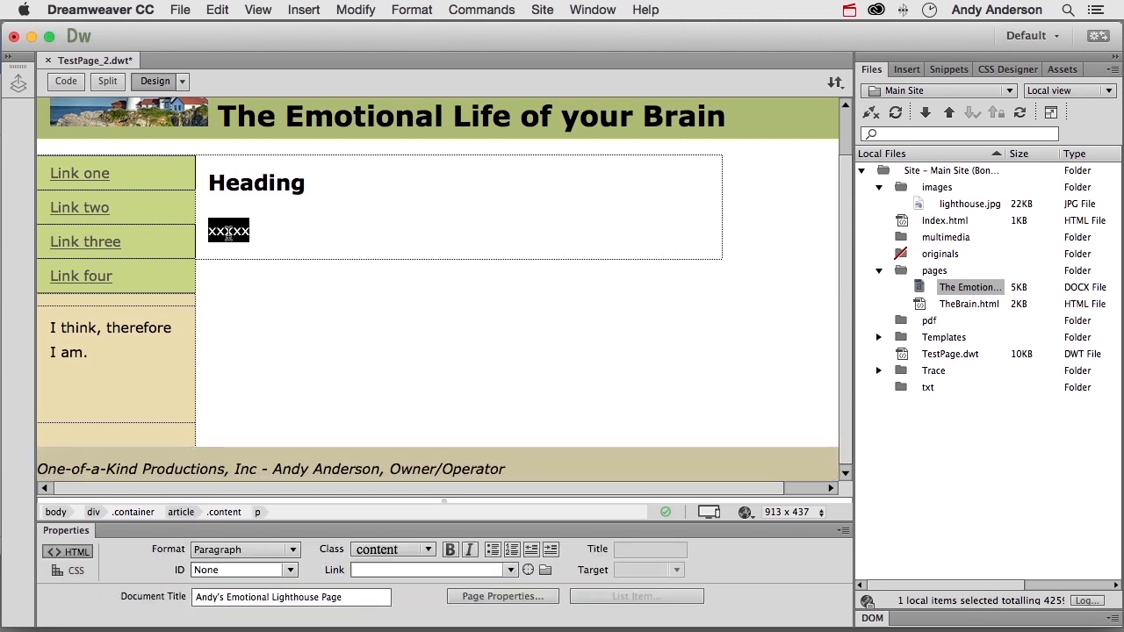
text(dddd)
key(super+z)
click(227, 234)
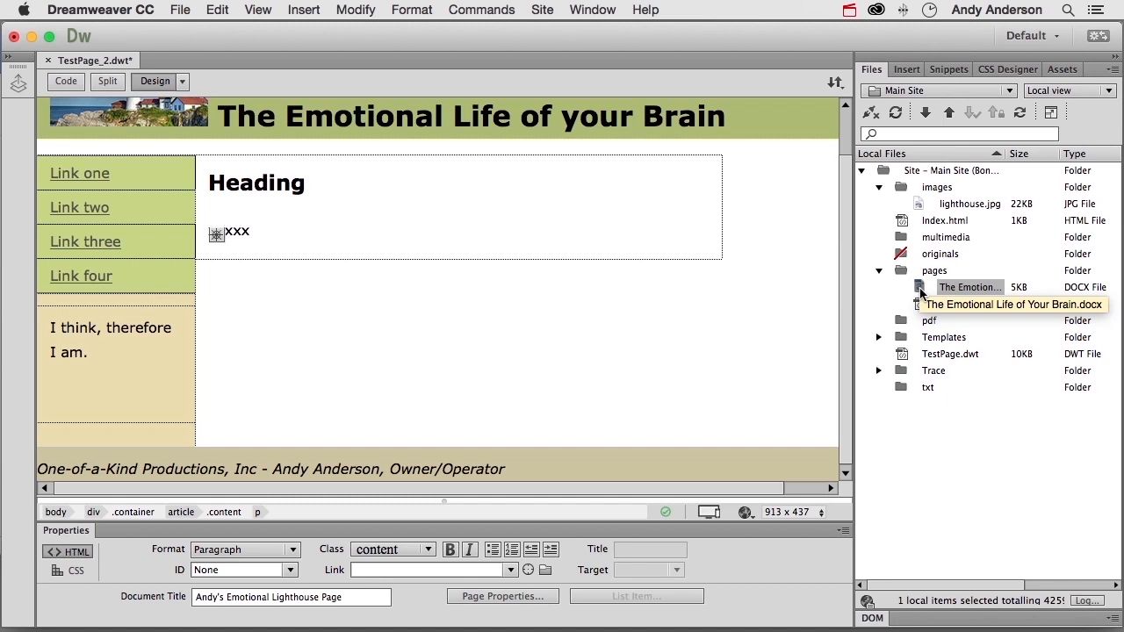
Open The Emotional Life of Your Brain.docx from the site's pages folder in Word, and return to Dreamweaver
double_click(919, 293)
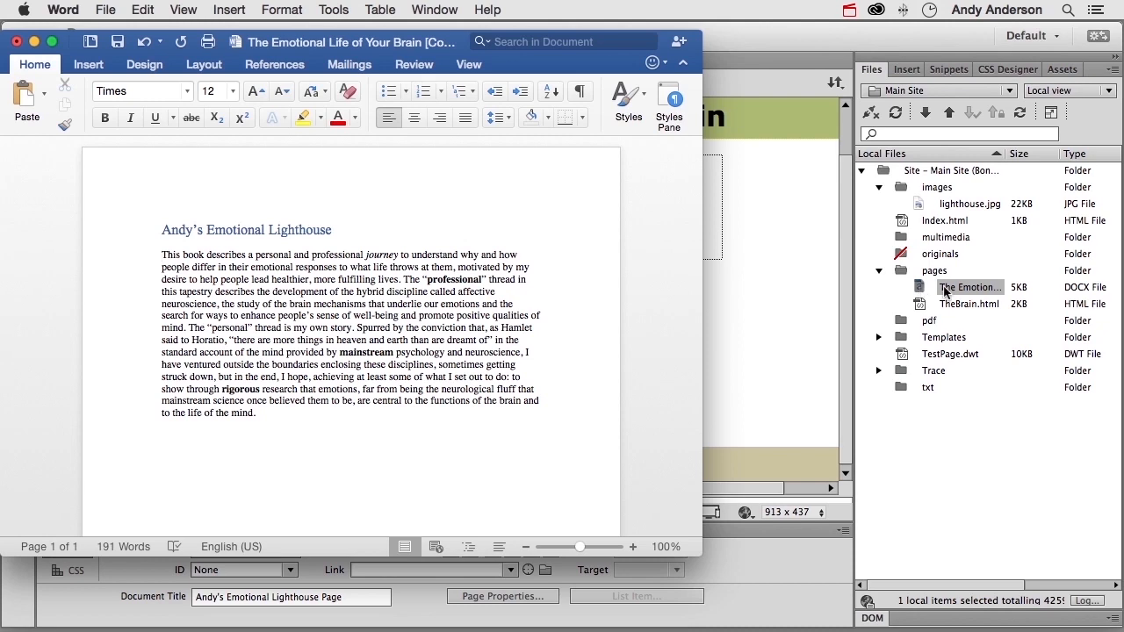
click(738, 274)
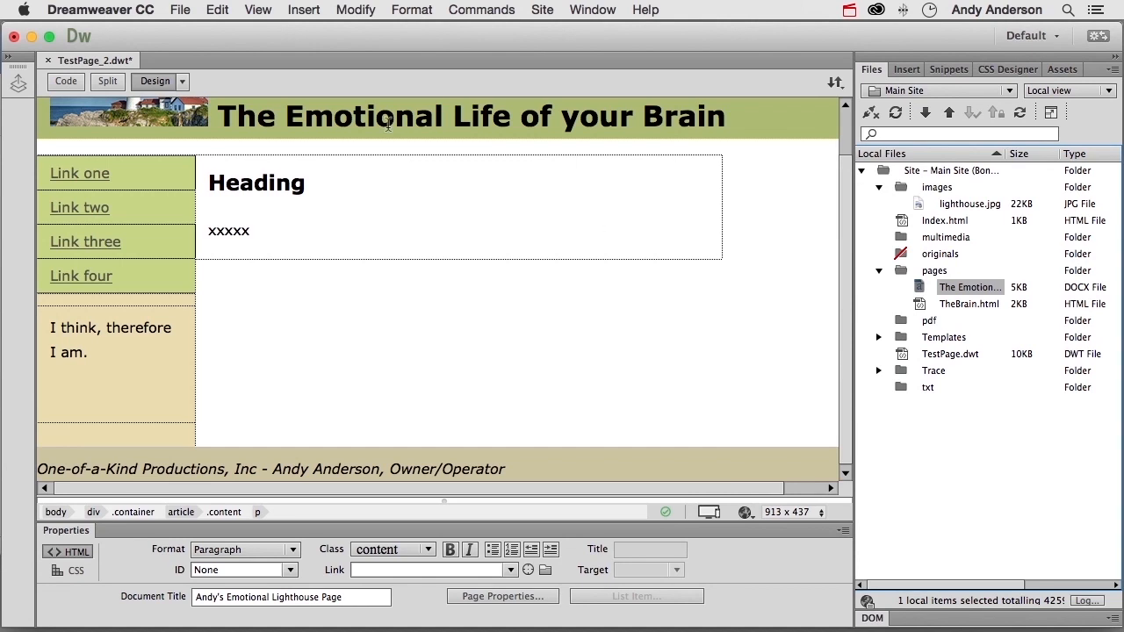
Set the Copy/Paste preference for content from other applications to Text only and apply it
click(127, 11)
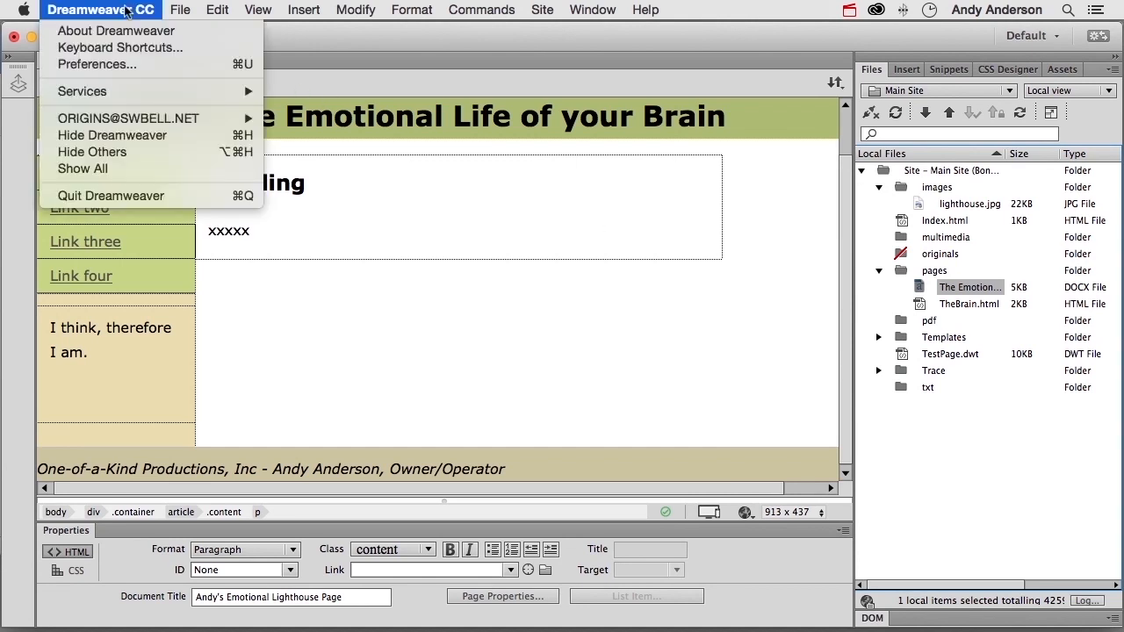
click(121, 63)
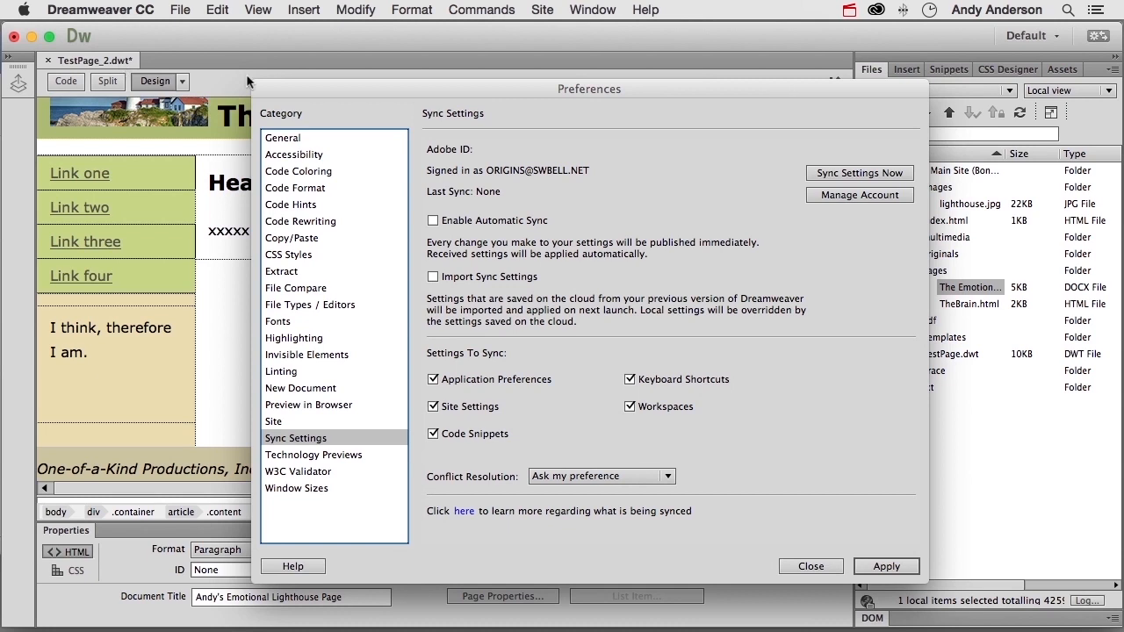
click(318, 240)
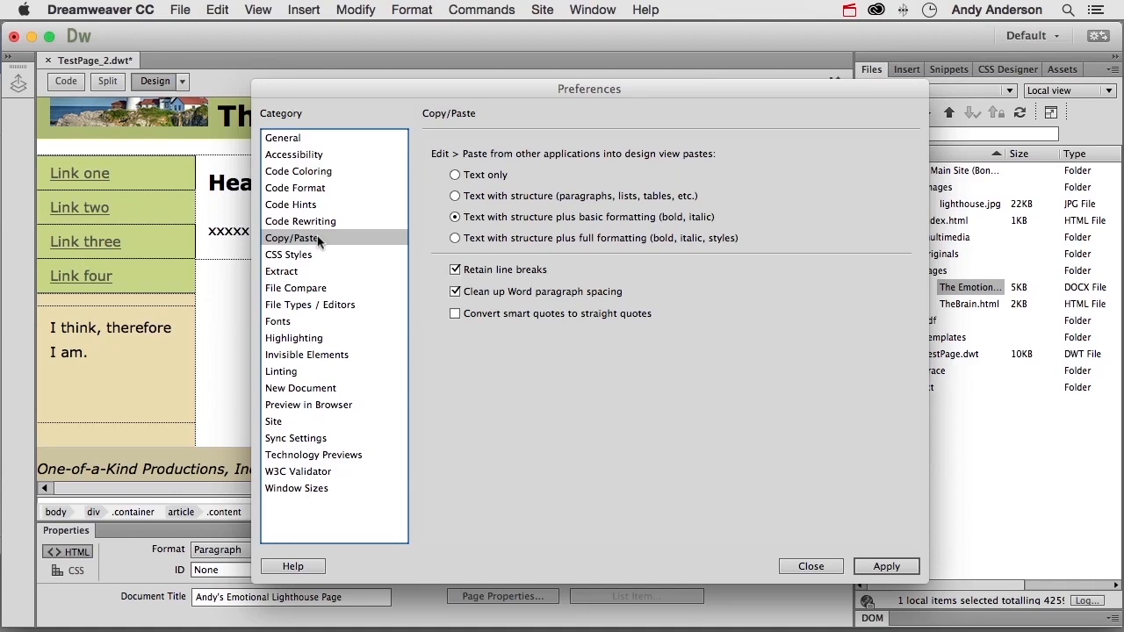
click(455, 176)
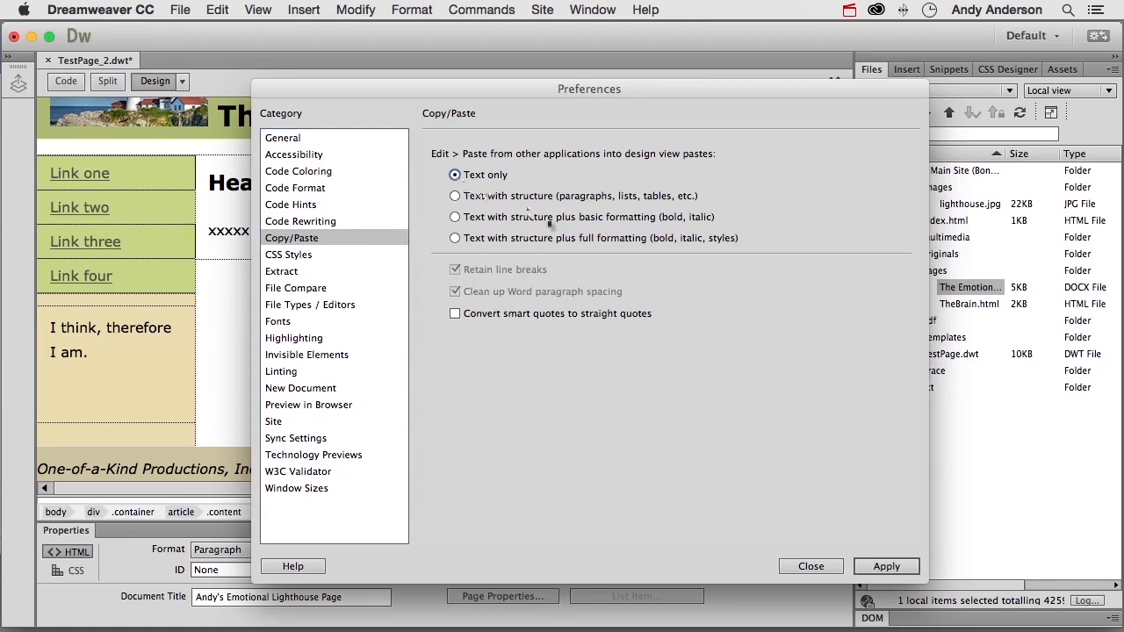
click(884, 568)
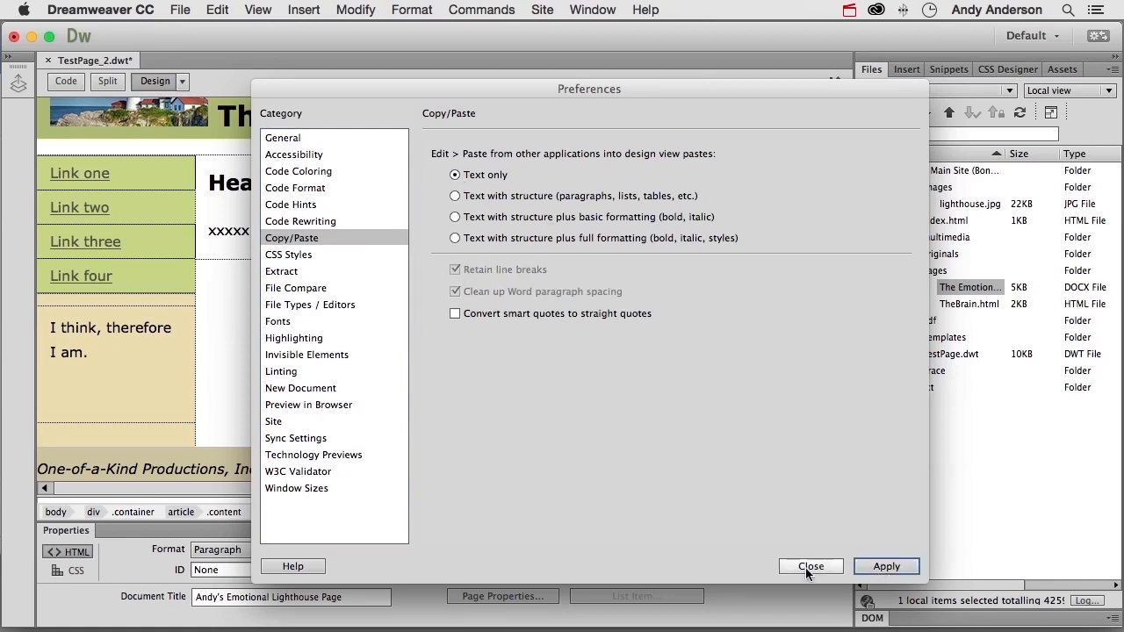
click(805, 566)
Switch to Word and copy the document's title together with its whole body paragraph
key(super+Tab)
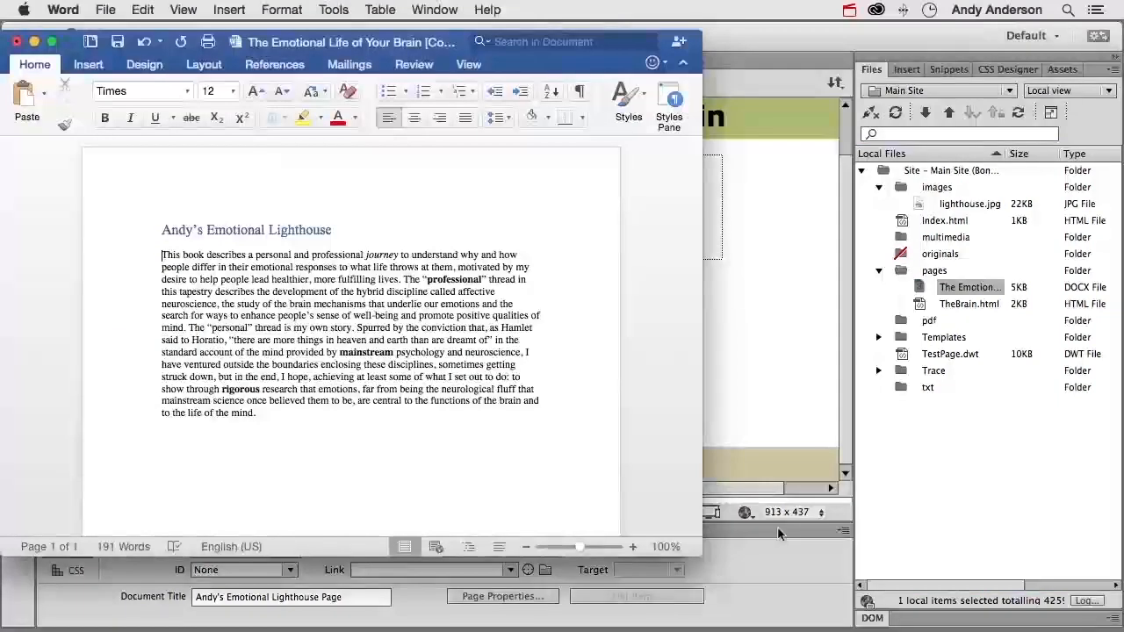
drag(289, 419, 158, 223)
key(super+c)
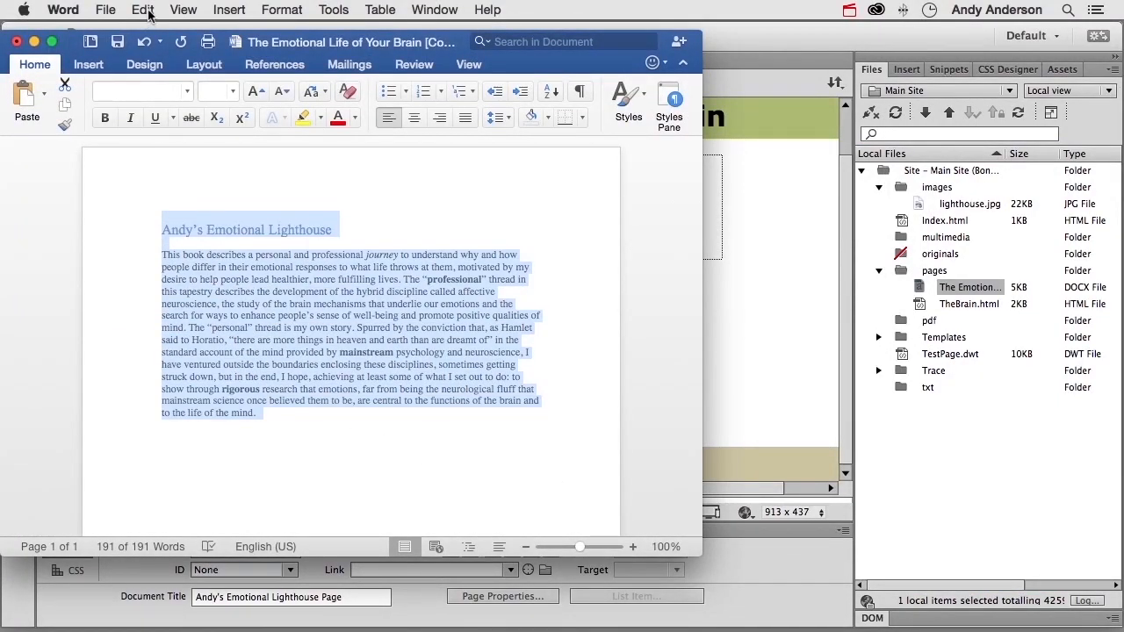
click(145, 10)
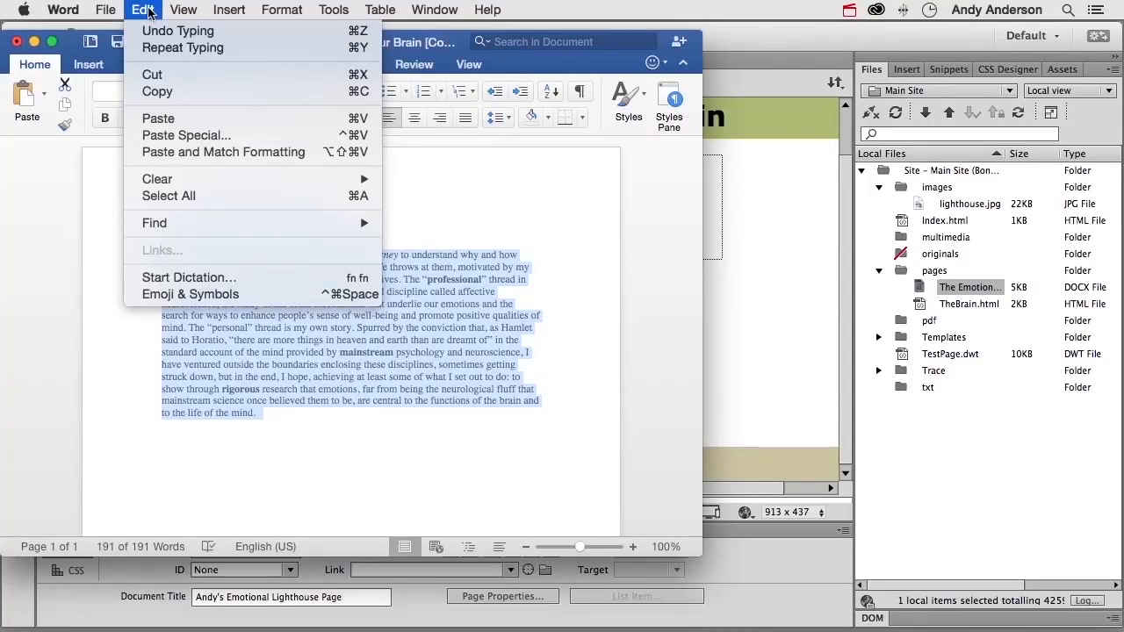
click(163, 92)
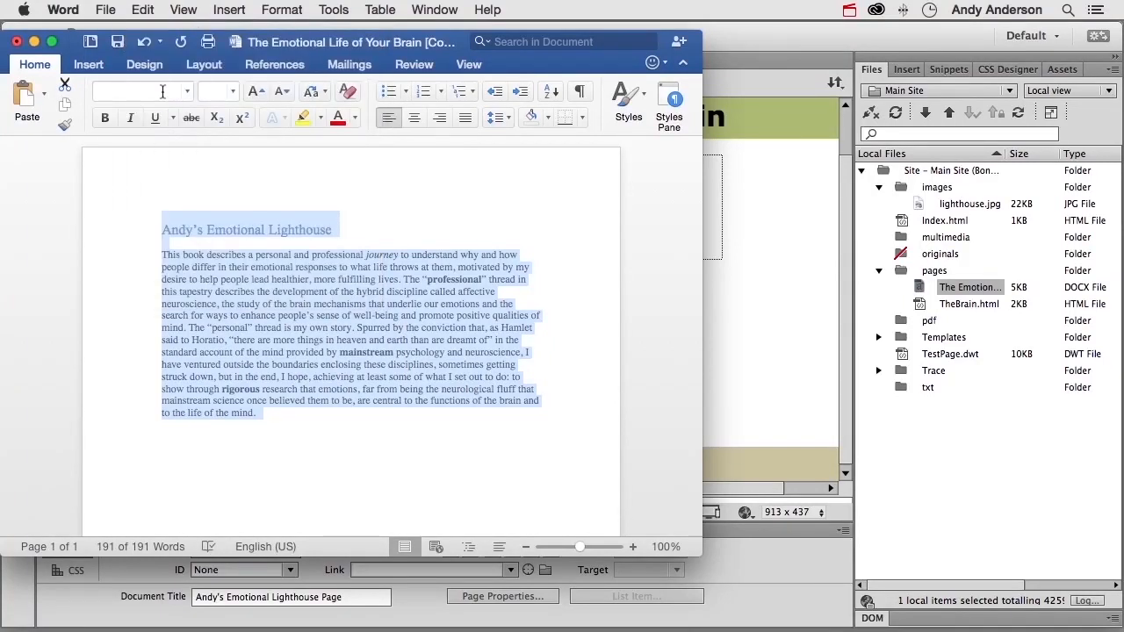
Return to Dreamweaver, paste the copied Word text over the xxxxx placeholder, and undo the paste
click(760, 284)
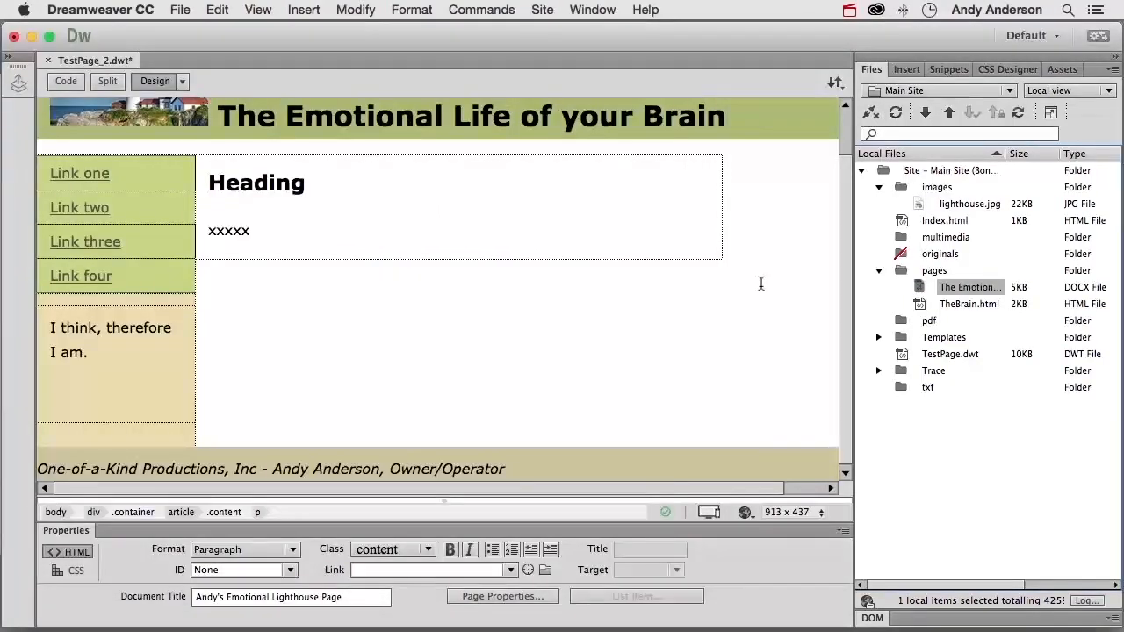
double_click(220, 230)
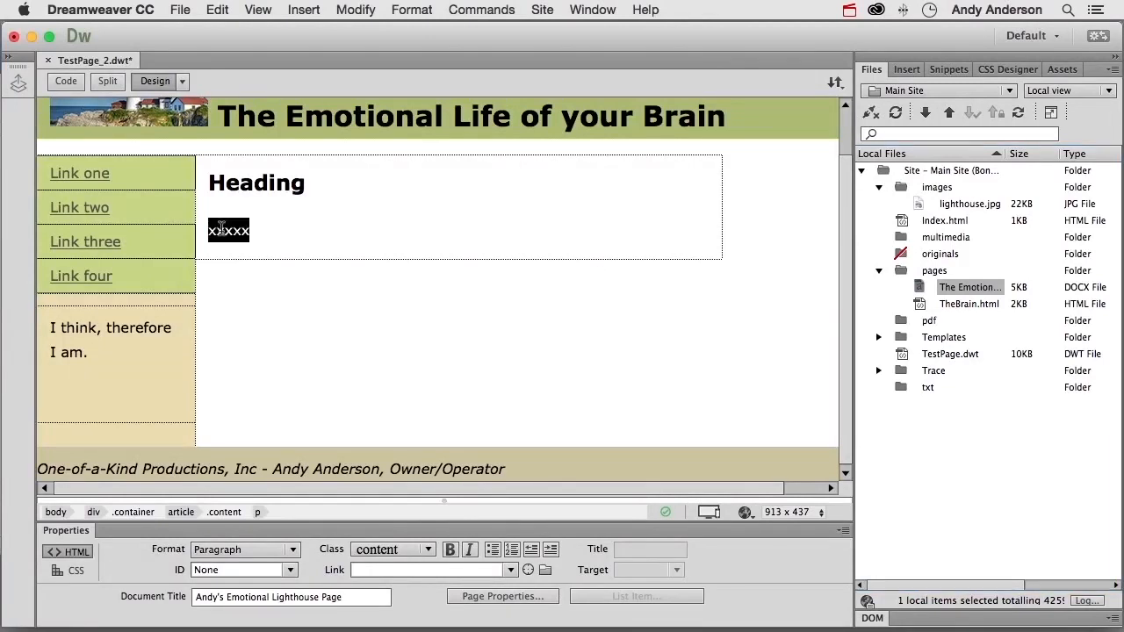
click(220, 8)
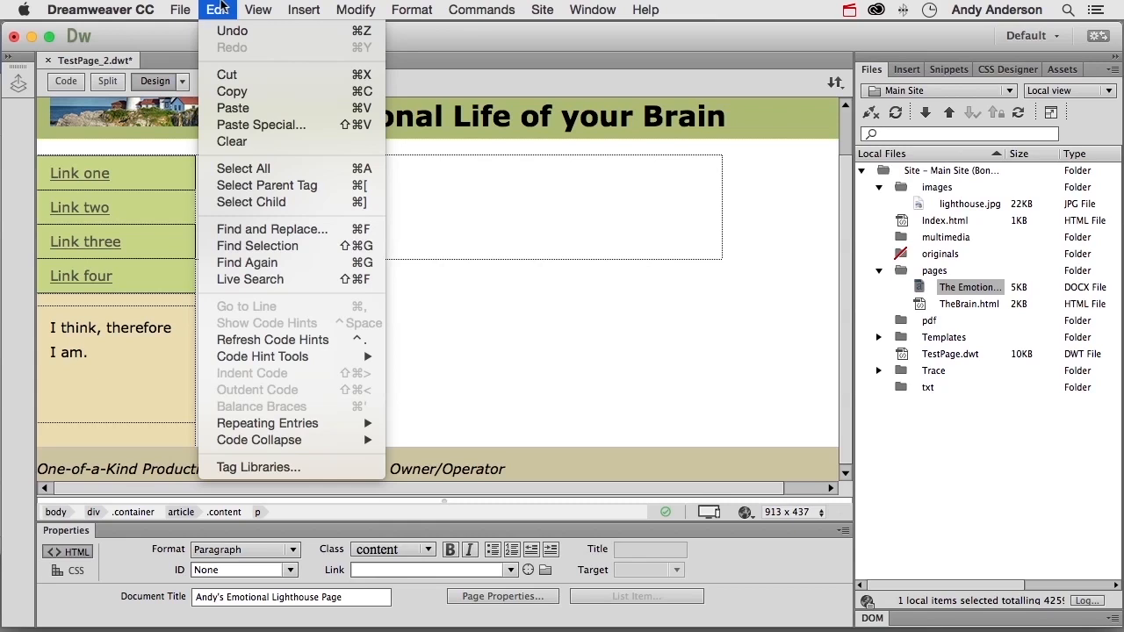
click(245, 107)
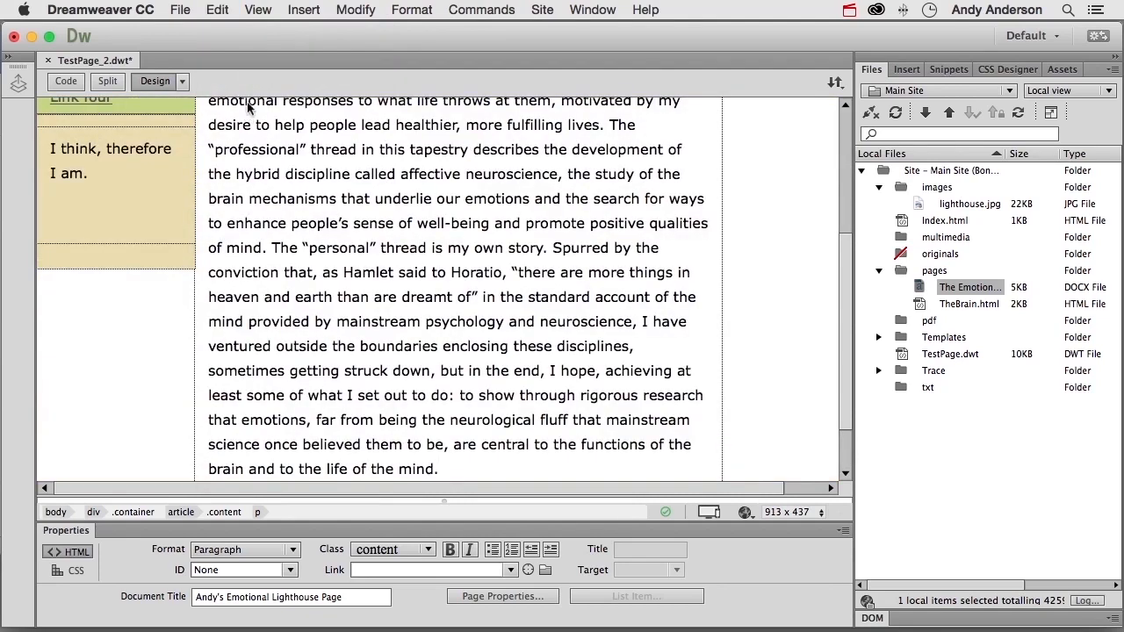
scroll(247, 102, up, 5)
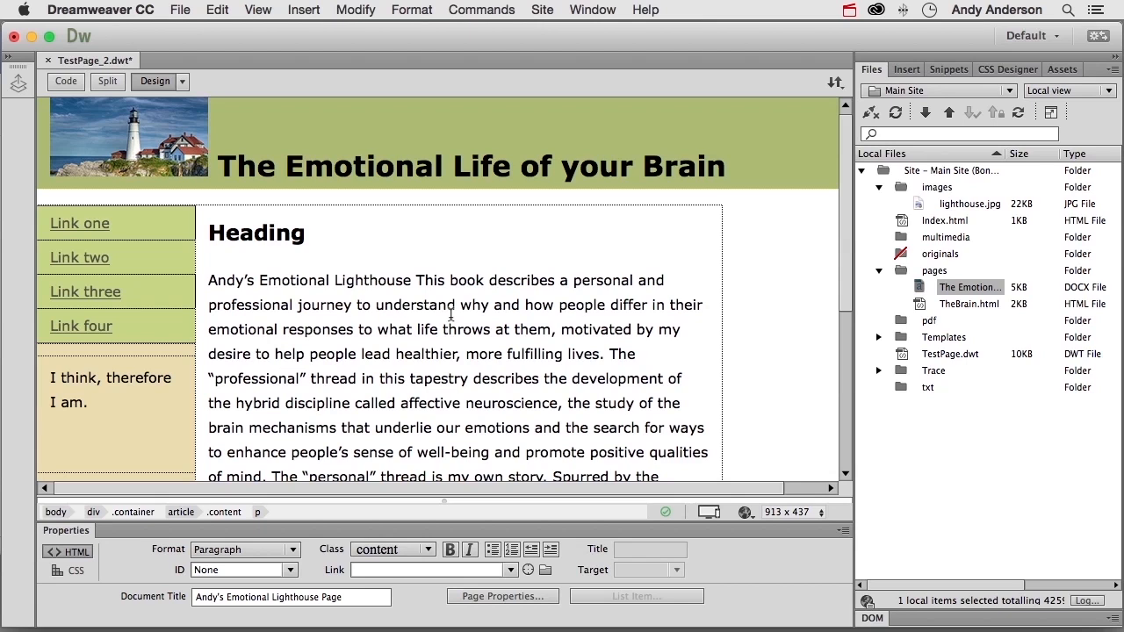
key(super+z)
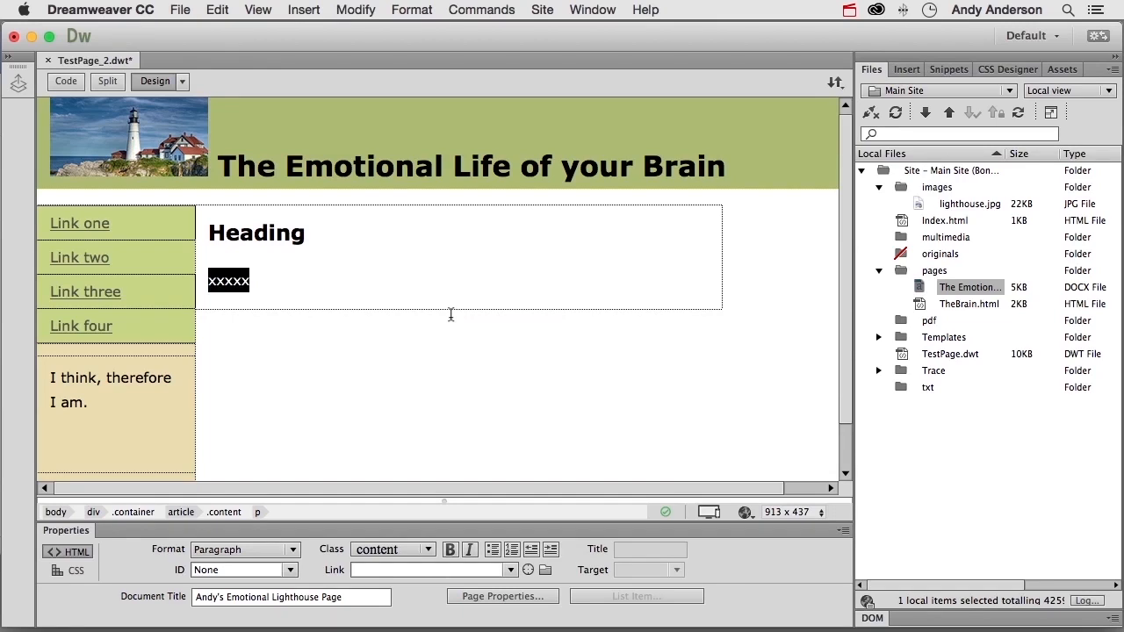
Set the Copy/Paste preference to Text with structure plus basic formatting (bold, italic)
click(133, 9)
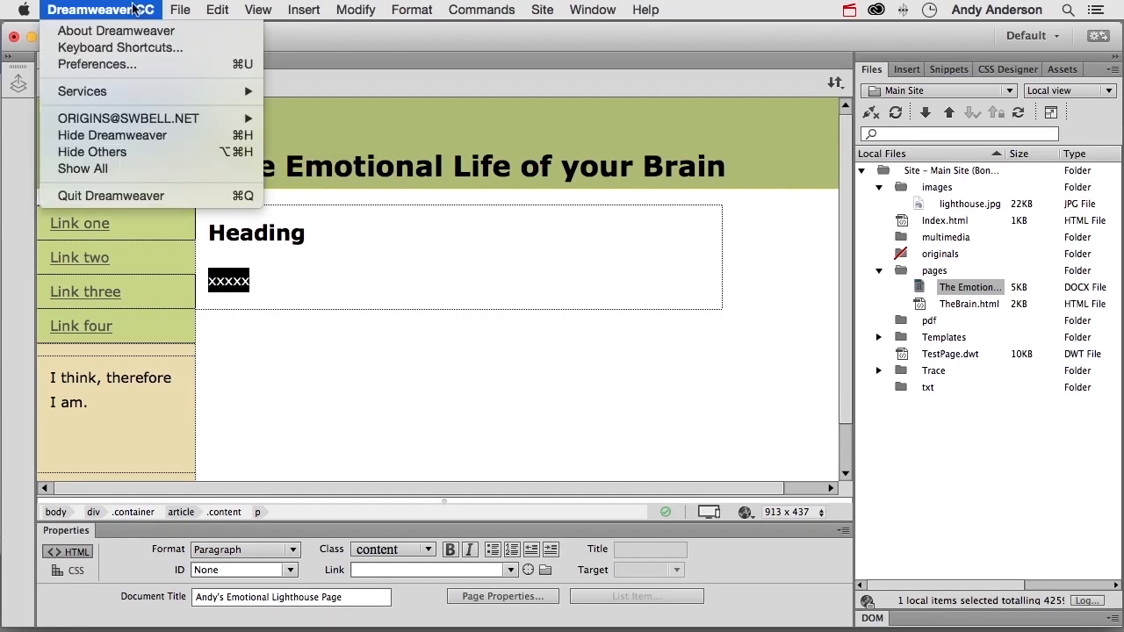
click(132, 65)
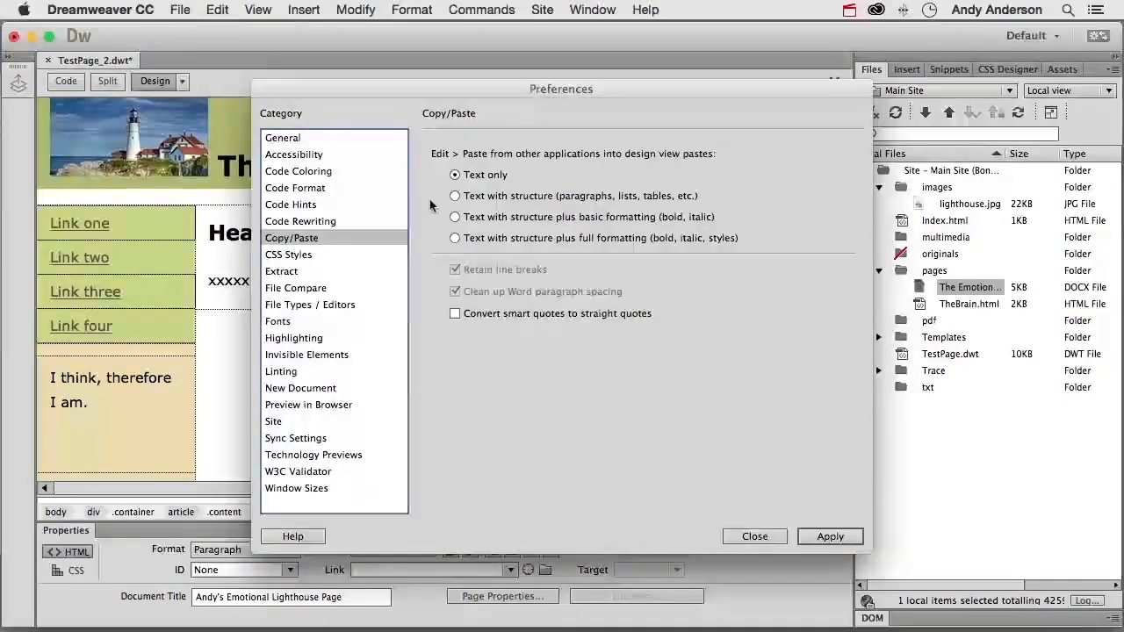
click(454, 218)
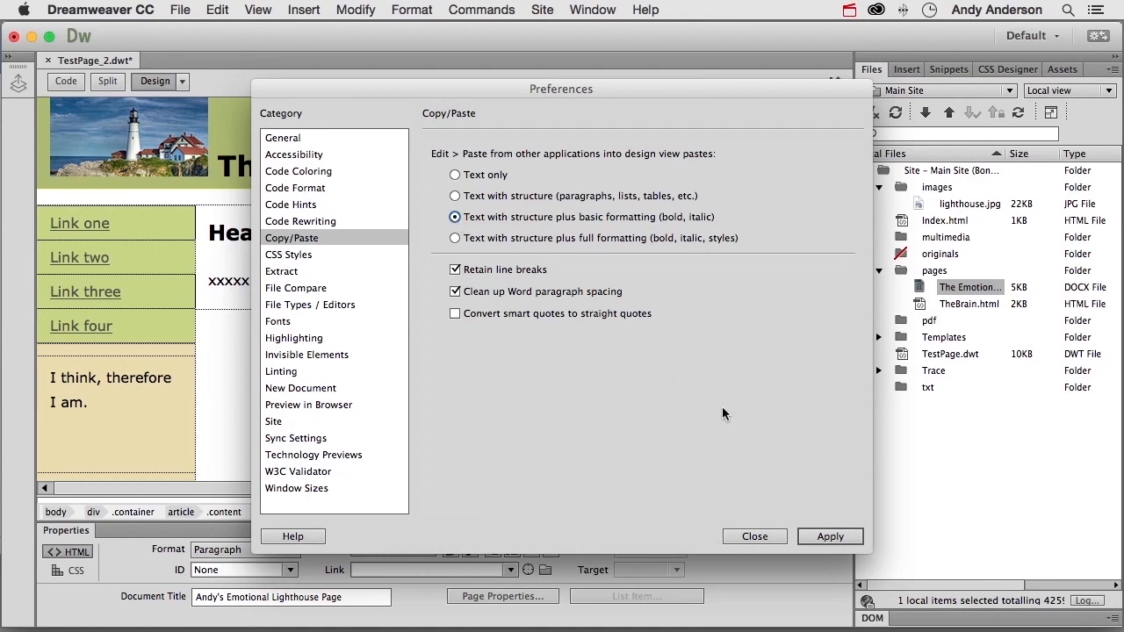
click(753, 537)
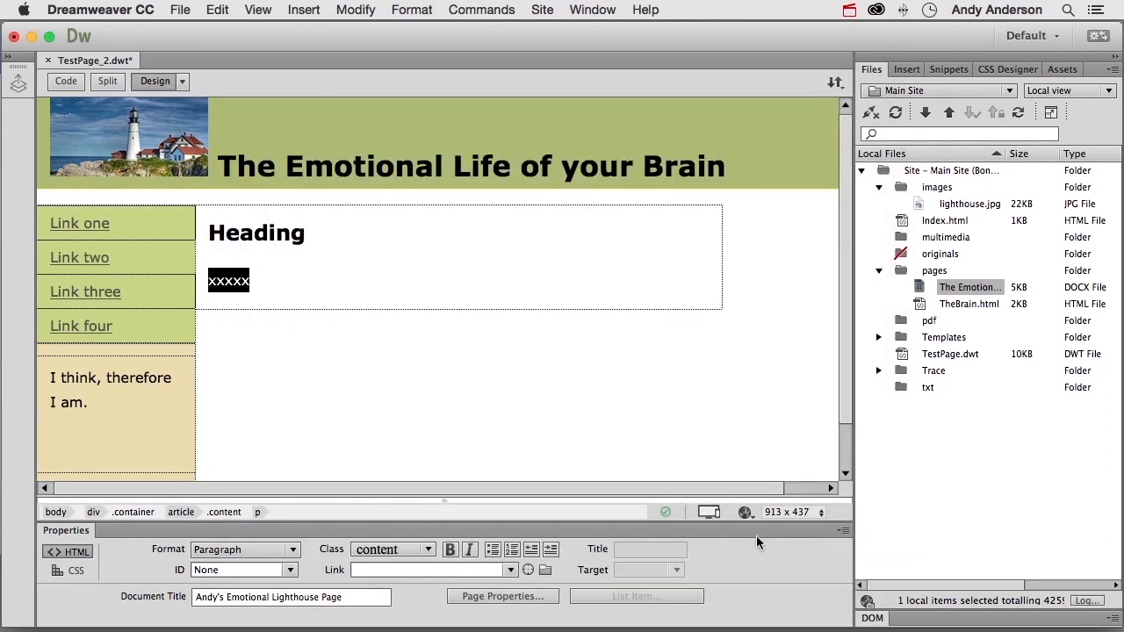
Replace the selected xxxxx placeholder in TestPage_2.dwt with the text copied from the Word document
key(super+Tab)
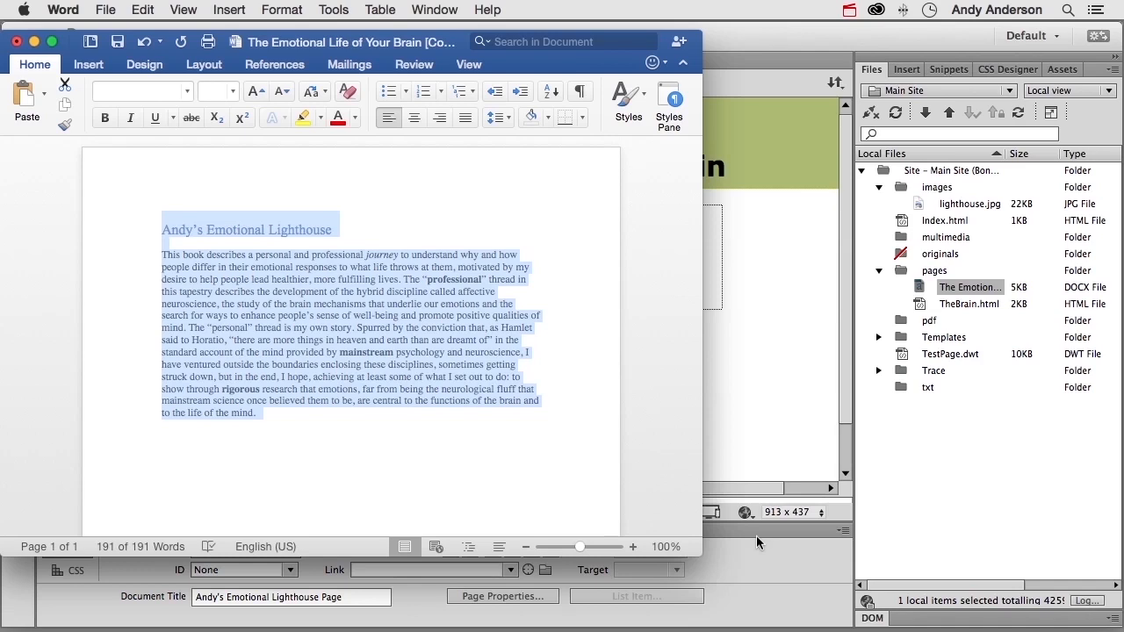
click(757, 416)
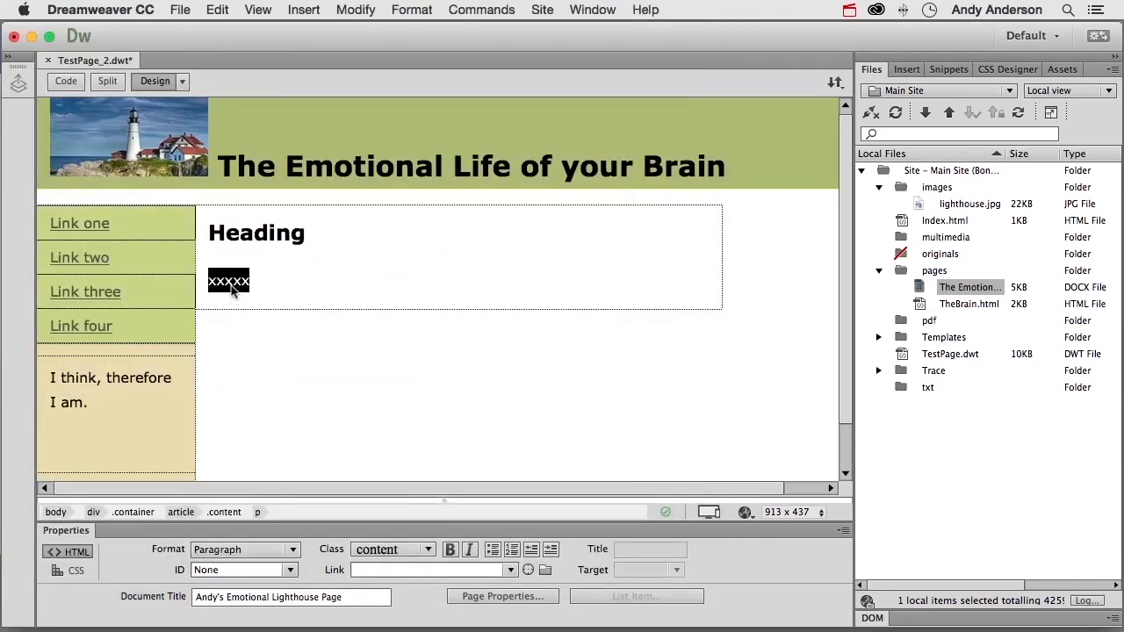
click(216, 9)
click(242, 108)
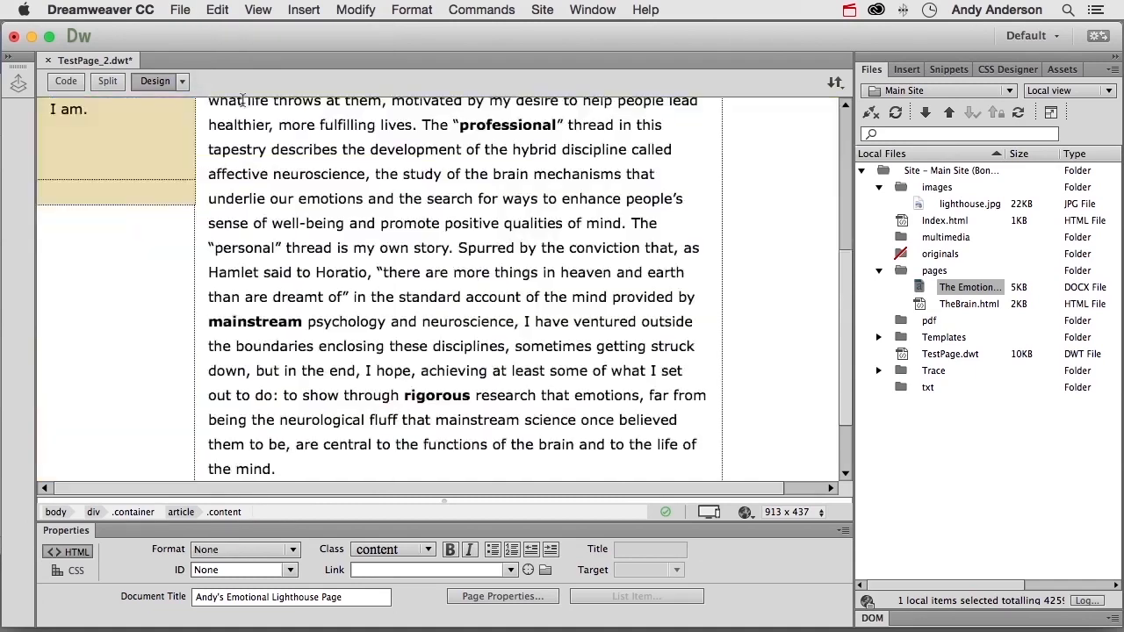
scroll(385, 331, up, 10)
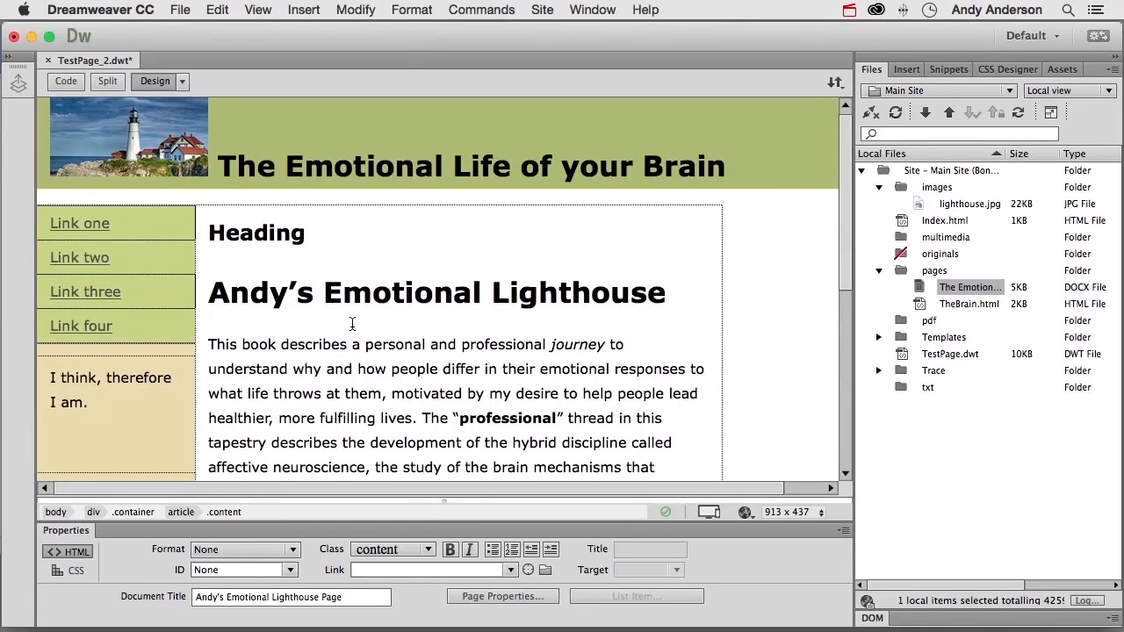
Delete the "Heading" placeholder and merge the pasted title into its emptied Heading 2 line
double_click(264, 233)
key(Delete)
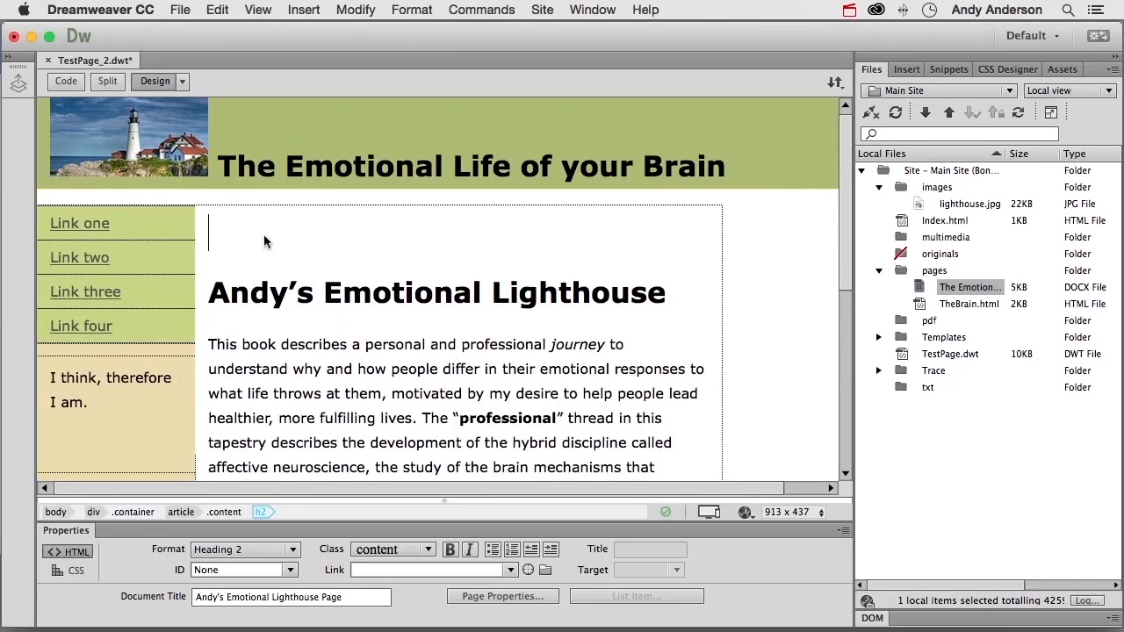
click(208, 294)
key(BackSpace)
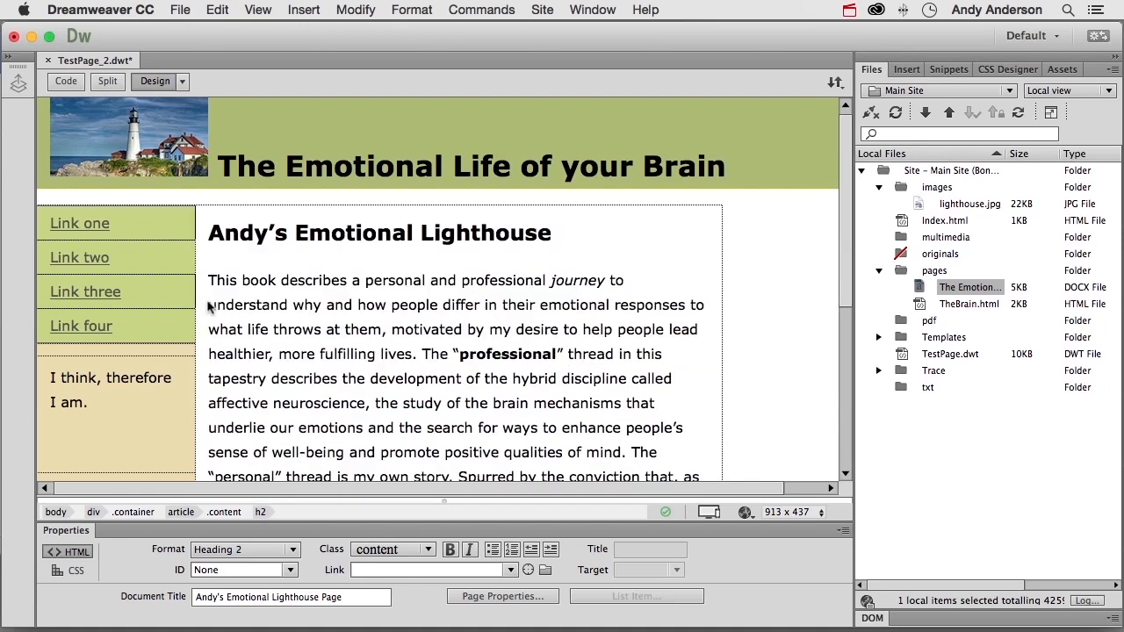
Check the pasted article text, save TestPage_2.dwt and close it
scroll(448, 385, down, 3)
scroll(454, 383, down, 2)
scroll(455, 384, up, 5)
click(181, 11)
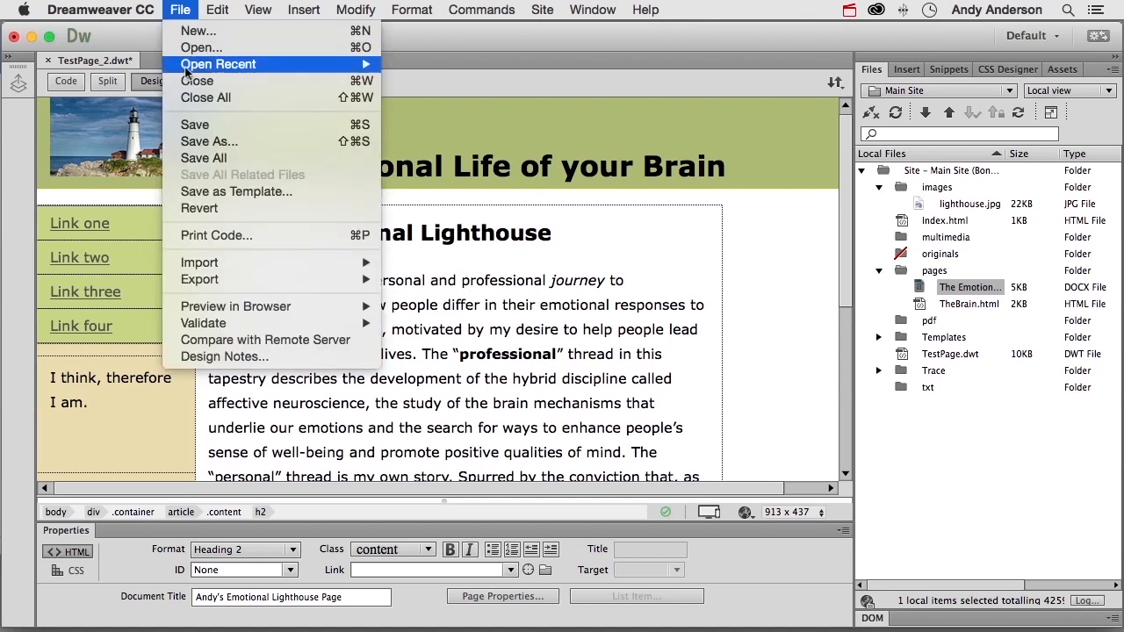
click(197, 126)
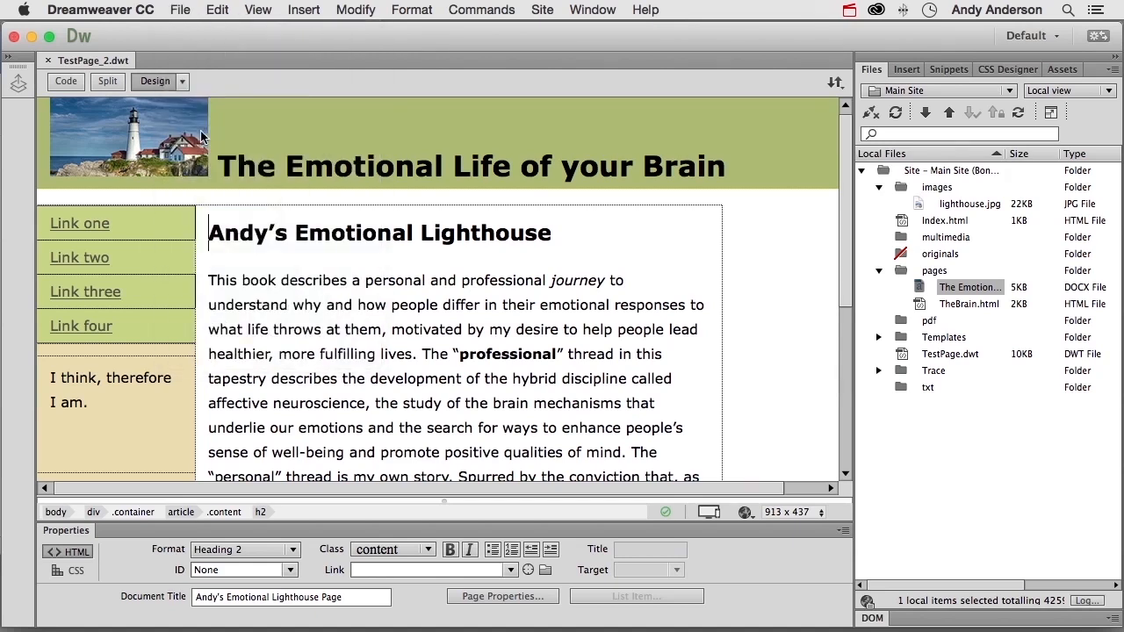
click(48, 61)
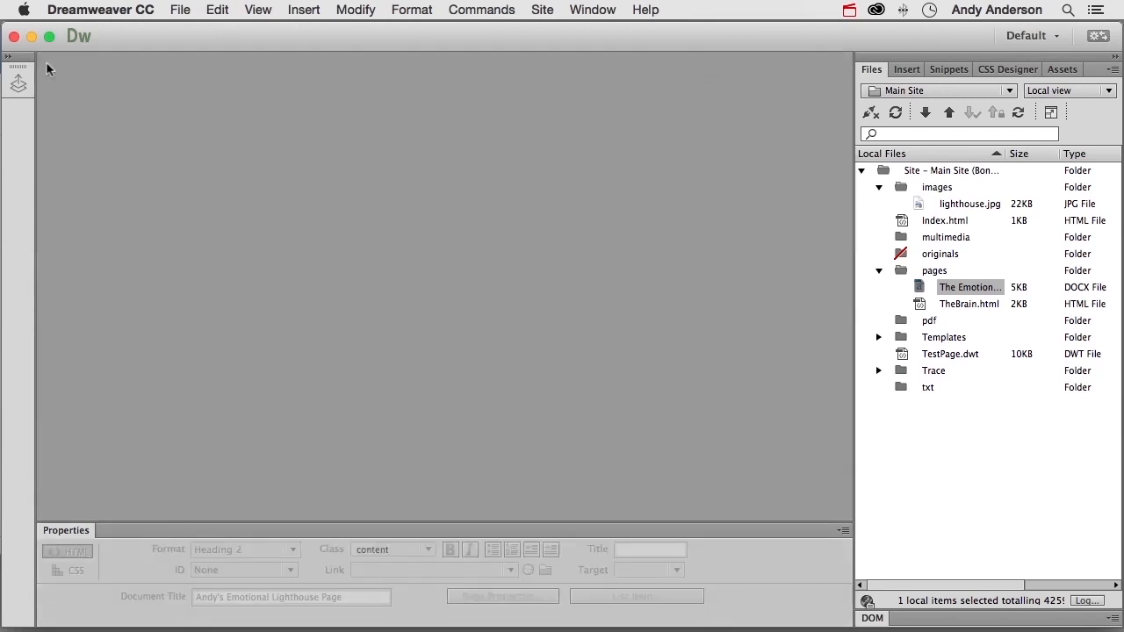